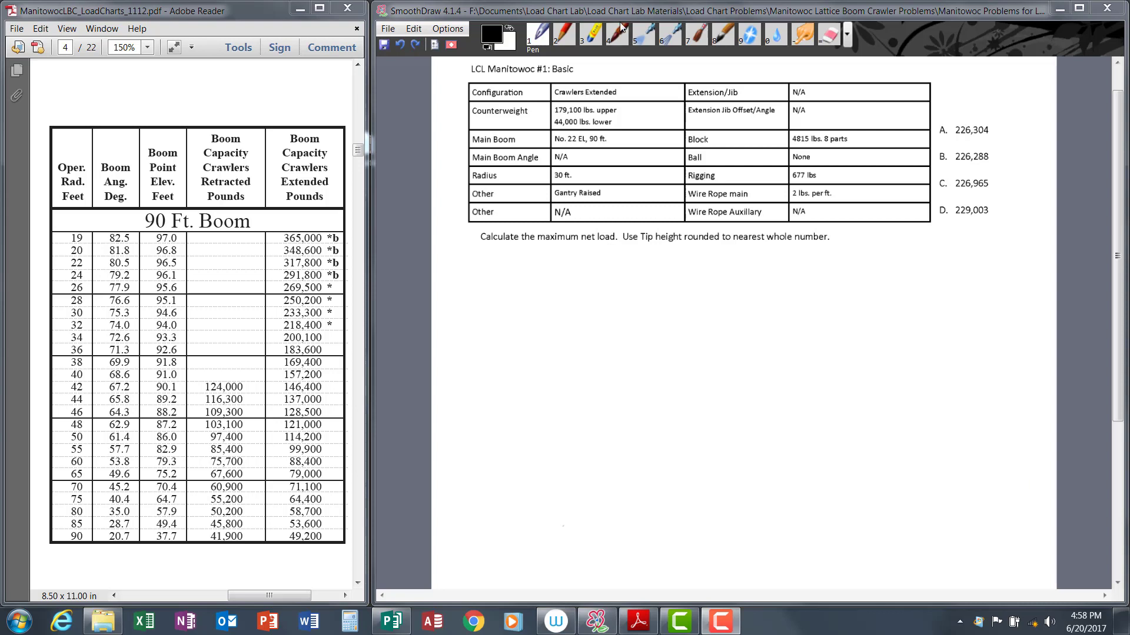
Handwrite 'N.C. = G.C. – Ded.' with its dots, equals and minus sign below the prompt
{"action": "mouse_move", "coordinate": [688, 257]}
{"action": "left_mouse_down"}
{"action": "mouse_move", "coordinate": [698, 244]}
{"action": "mouse_move", "coordinate": [715, 257]}
{"action": "mouse_move", "coordinate": [773, 258]}
{"action": "left_mouse_up"}
{"action": "left_click", "coordinate": [701, 256]}
{"action": "left_click", "coordinate": [719, 255]}
{"action": "left_click", "coordinate": [761, 257]}
{"action": "left_click", "coordinate": [777, 257]}
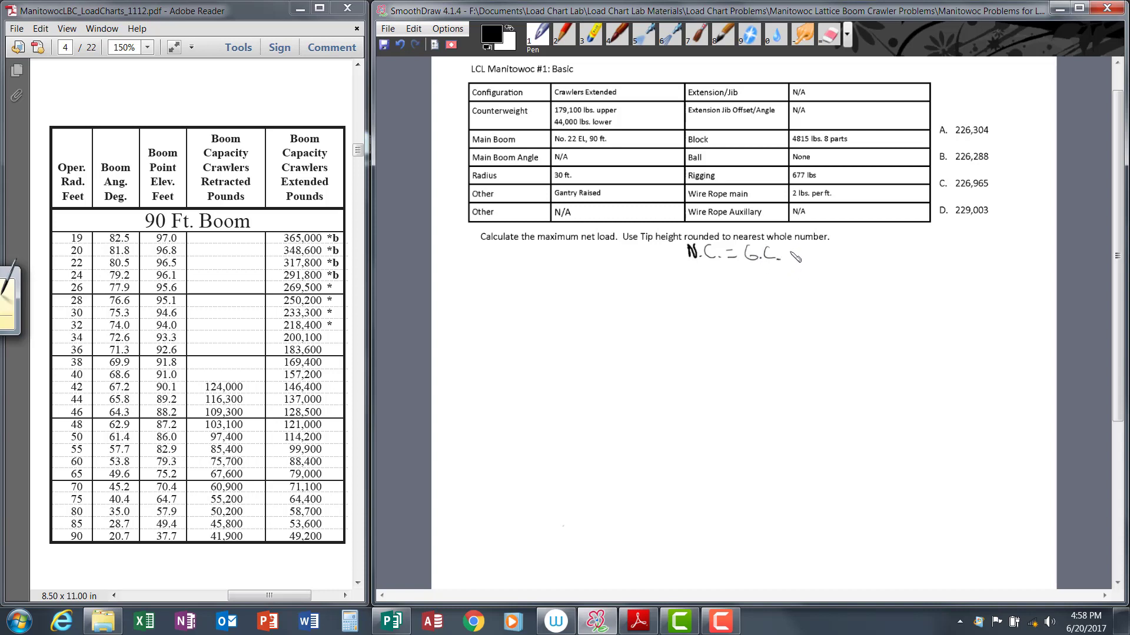
{"action": "left_click_drag", "start_coordinate": [786, 251], "coordinate": [838, 262]}
{"action": "left_click", "coordinate": [844, 255]}
Draw the diagonal boom and ground line, label them 90' and 30', and drop the hoist line from the tip
{"action": "mouse_move", "coordinate": [640, 512]}
{"action": "left_mouse_down"}
{"action": "mouse_move", "coordinate": [777, 388]}
{"action": "mouse_move", "coordinate": [819, 319]}
{"action": "left_mouse_up"}
{"action": "left_click_drag", "start_coordinate": [637, 508], "coordinate": [843, 503]}
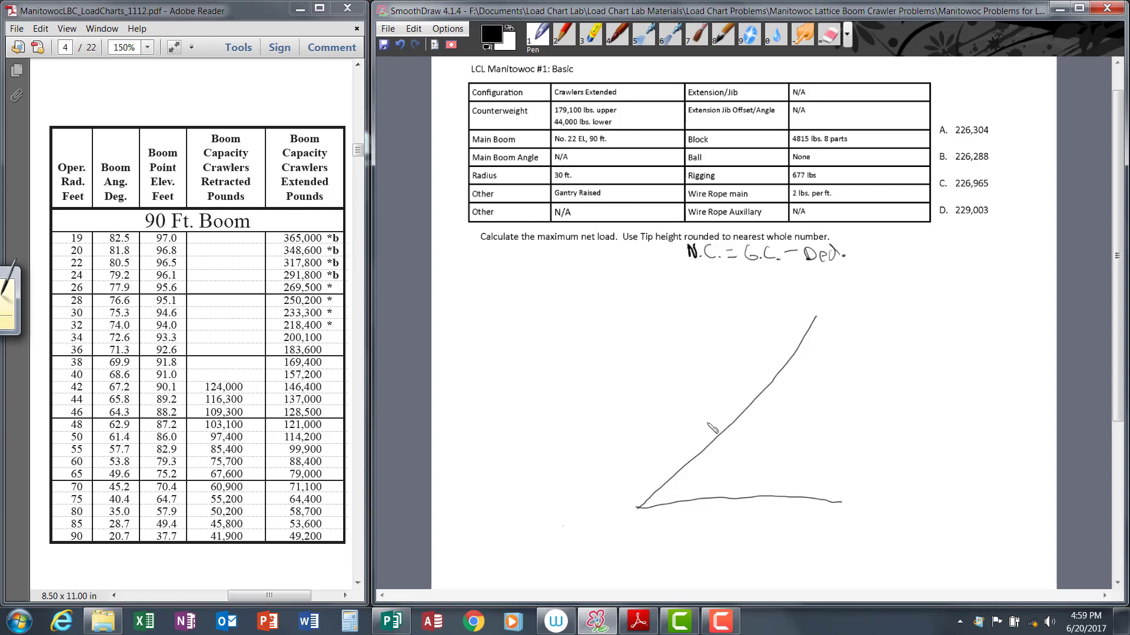
{"action": "mouse_move", "coordinate": [711, 421]}
{"action": "left_mouse_down"}
{"action": "mouse_move", "coordinate": [716, 435]}
{"action": "mouse_move", "coordinate": [719, 408]}
{"action": "left_mouse_up"}
{"action": "mouse_move", "coordinate": [737, 505]}
{"action": "left_mouse_down"}
{"action": "mouse_move", "coordinate": [738, 523]}
{"action": "mouse_move", "coordinate": [759, 507]}
{"action": "left_mouse_up"}
{"action": "mouse_move", "coordinate": [815, 318]}
{"action": "left_mouse_down"}
{"action": "mouse_move", "coordinate": [817, 378]}
{"action": "mouse_move", "coordinate": [806, 389]}
{"action": "mouse_move", "coordinate": [829, 393]}
{"action": "mouse_move", "coordinate": [810, 407]}
{"action": "left_mouse_up"}
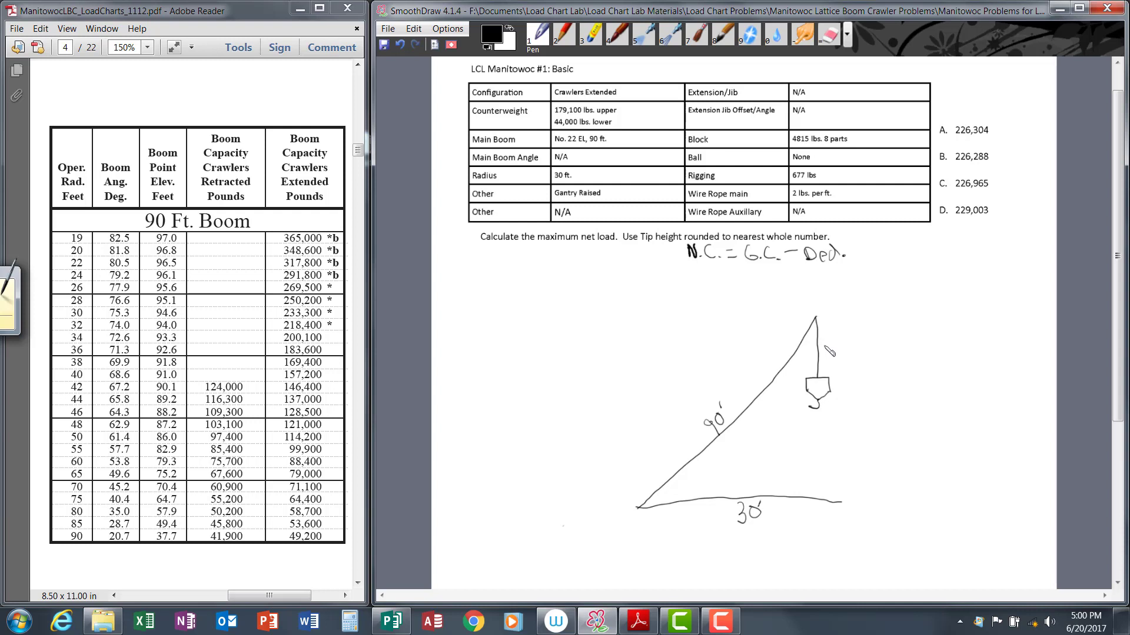
Label the hoist line 8X, draw the 4815 leader from the block, and sketch the hook
{"action": "left_click_drag", "start_coordinate": [819, 351], "coordinate": [824, 346]}
{"action": "mouse_move", "coordinate": [830, 387]}
{"action": "left_mouse_down"}
{"action": "mouse_move", "coordinate": [912, 388]}
{"action": "mouse_move", "coordinate": [930, 376]}
{"action": "mouse_move", "coordinate": [932, 389]}
{"action": "left_mouse_up"}
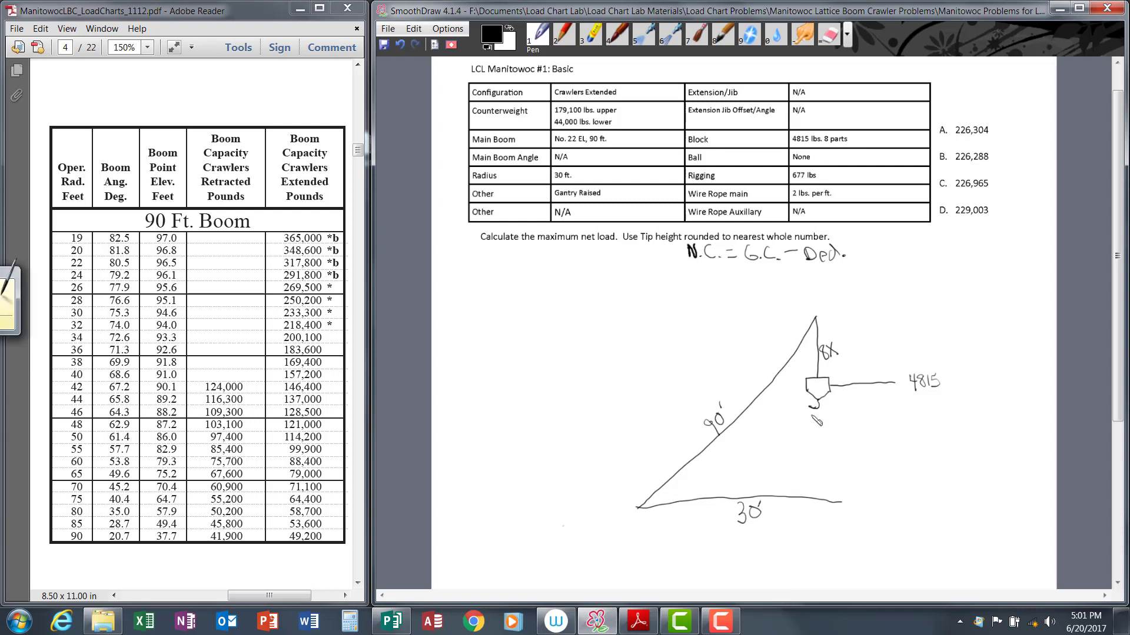
{"action": "mouse_move", "coordinate": [816, 410]}
{"action": "left_mouse_down"}
{"action": "mouse_move", "coordinate": [807, 423]}
{"action": "mouse_move", "coordinate": [832, 430]}
{"action": "mouse_move", "coordinate": [821, 420]}
{"action": "mouse_move", "coordinate": [837, 420]}
{"action": "mouse_move", "coordinate": [837, 433]}
{"action": "mouse_move", "coordinate": [796, 435]}
{"action": "mouse_move", "coordinate": [838, 434]}
{"action": "mouse_move", "coordinate": [807, 421]}
{"action": "left_mouse_up"}
Draw the rigging leader line from the hook, marked 677 and labelled Rig
{"action": "left_click_drag", "start_coordinate": [818, 411], "coordinate": [912, 413]}
{"action": "mouse_move", "coordinate": [926, 404]}
{"action": "left_mouse_down"}
{"action": "mouse_move", "coordinate": [931, 415]}
{"action": "mouse_move", "coordinate": [942, 404]}
{"action": "mouse_move", "coordinate": [938, 416]}
{"action": "left_mouse_up"}
{"action": "mouse_move", "coordinate": [855, 396]}
{"action": "left_mouse_down"}
{"action": "mouse_move", "coordinate": [876, 412]}
{"action": "mouse_move", "coordinate": [874, 403]}
{"action": "left_mouse_up"}
{"action": "left_click", "coordinate": [869, 396]}
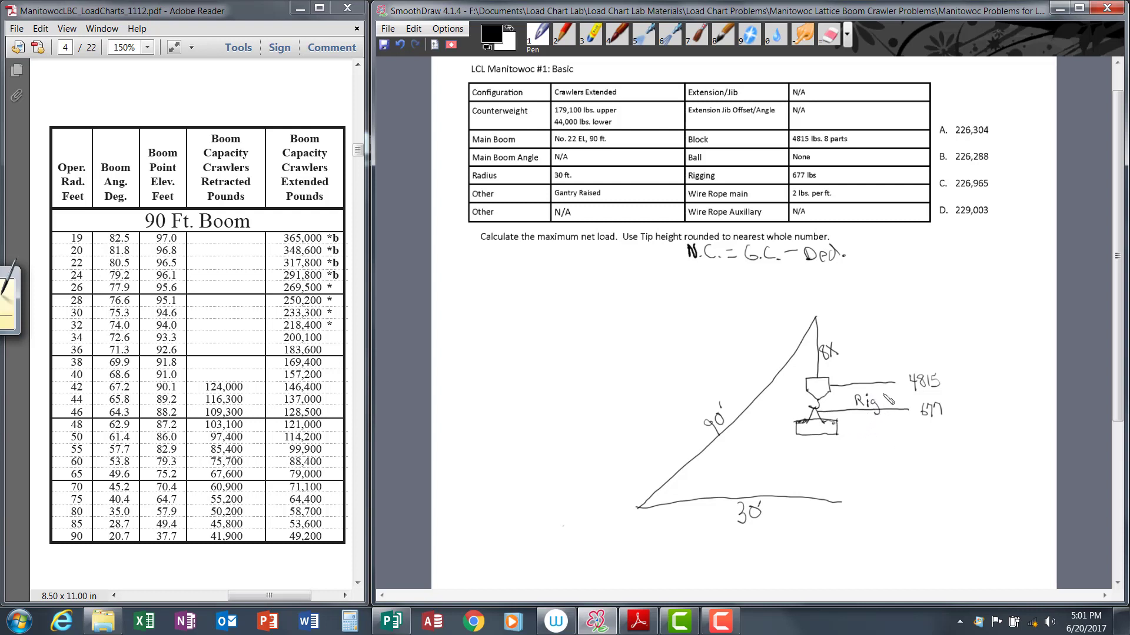
Write 'Block' above the 4815 leader line
{"action": "left_click_drag", "start_coordinate": [850, 370], "coordinate": [885, 382]}
Draw a horizontal line out from the boom tip, add a stroke under the load box, and write (8) above the line
{"action": "left_click_drag", "start_coordinate": [819, 330], "coordinate": [928, 326]}
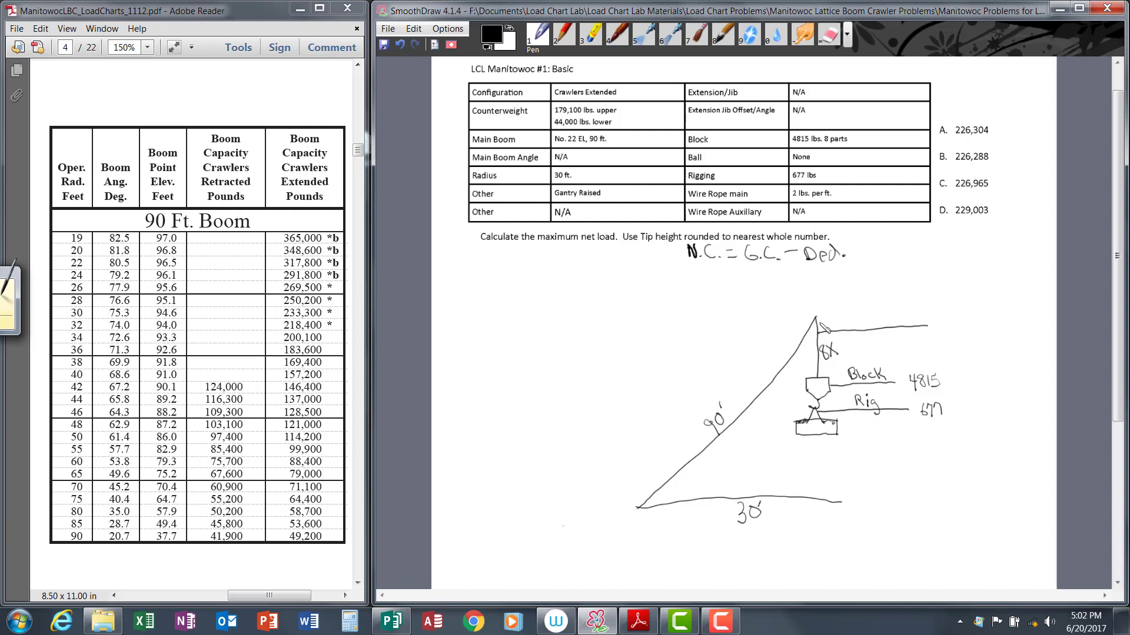
{"action": "left_click_drag", "start_coordinate": [834, 446], "coordinate": [830, 476]}
{"action": "left_click_drag", "start_coordinate": [864, 315], "coordinate": [875, 329]}
Add the 95 and (2) factors to finish '(8)(95)(2)' on the boom-tip line
{"action": "mouse_move", "coordinate": [882, 313]}
{"action": "left_mouse_down"}
{"action": "mouse_move", "coordinate": [880, 328]}
{"action": "mouse_move", "coordinate": [895, 315]}
{"action": "mouse_move", "coordinate": [897, 327]}
{"action": "left_mouse_up"}
{"action": "mouse_move", "coordinate": [900, 312]}
{"action": "left_mouse_down"}
{"action": "mouse_move", "coordinate": [896, 325]}
{"action": "mouse_move", "coordinate": [911, 327]}
{"action": "left_mouse_up"}
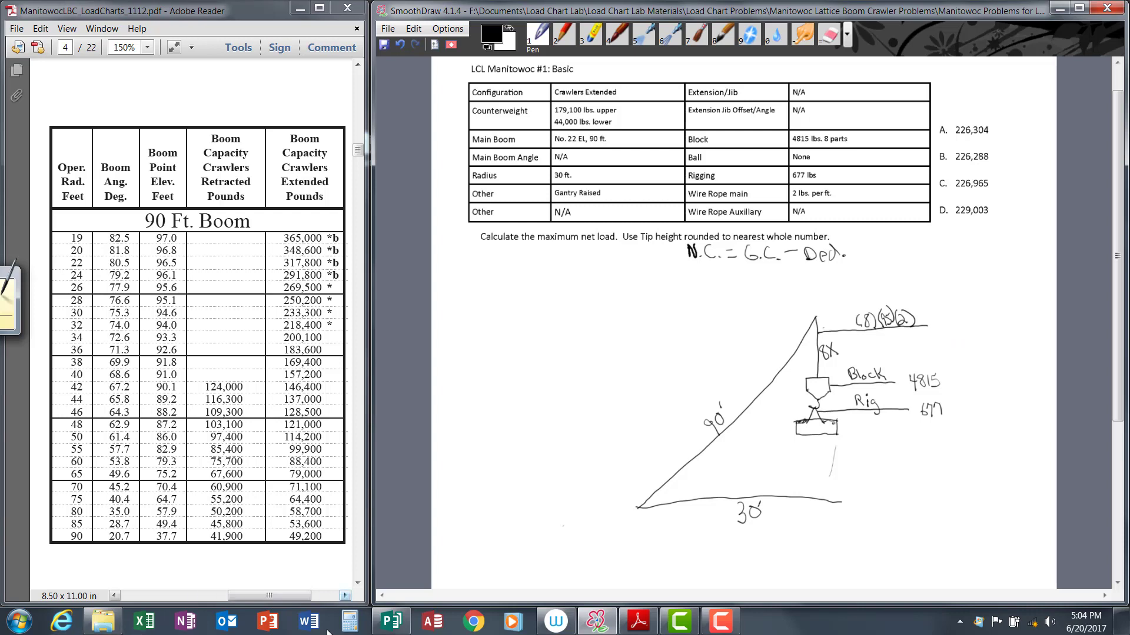
Multiply 8 × 95 × 2 in Calculator to get 1520
{"action": "left_click", "coordinate": [350, 623]}
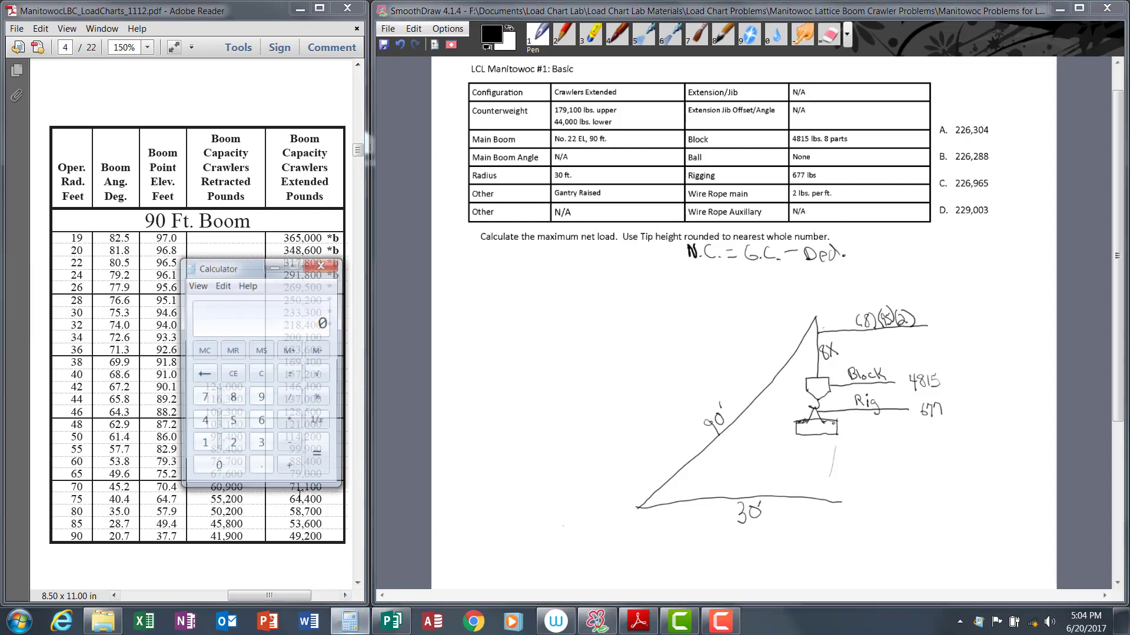
{"action": "left_click", "coordinate": [232, 400]}
{"action": "left_click", "coordinate": [291, 422]}
{"action": "left_click", "coordinate": [233, 423]}
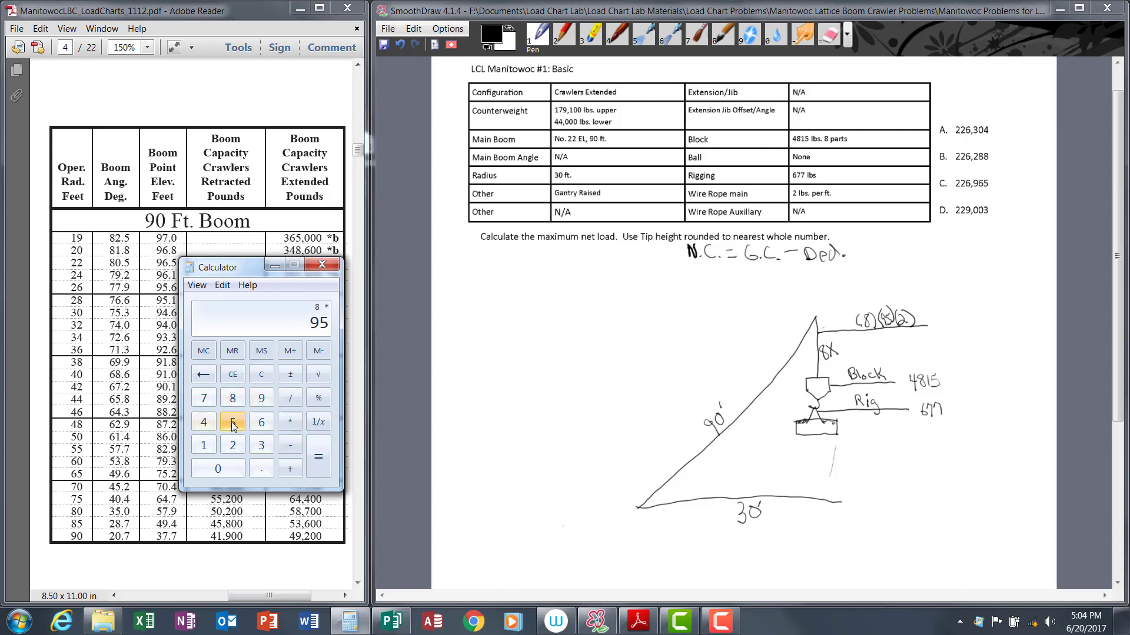
{"action": "left_click", "coordinate": [291, 423]}
{"action": "left_click", "coordinate": [233, 446]}
{"action": "left_click", "coordinate": [320, 466]}
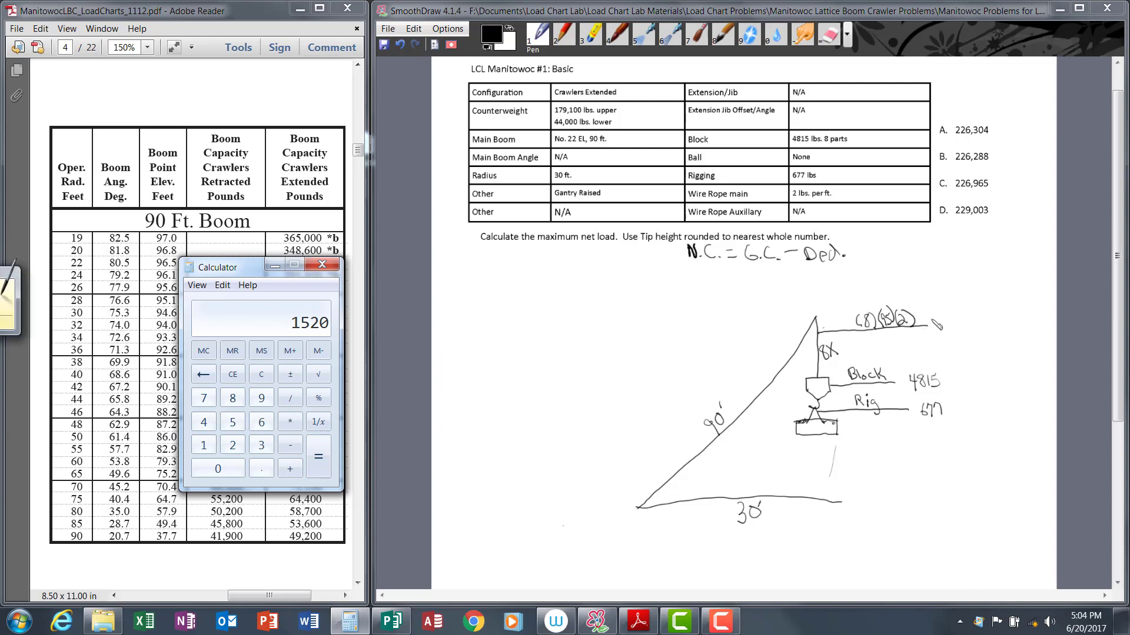
Handwrite 1520 right after the (8)(95)(2) expression
{"action": "mouse_move", "coordinate": [934, 318]}
{"action": "left_mouse_down"}
{"action": "mouse_move", "coordinate": [935, 333]}
{"action": "mouse_move", "coordinate": [956, 318]}
{"action": "mouse_move", "coordinate": [958, 333]}
{"action": "mouse_move", "coordinate": [964, 319]}
{"action": "left_mouse_up"}
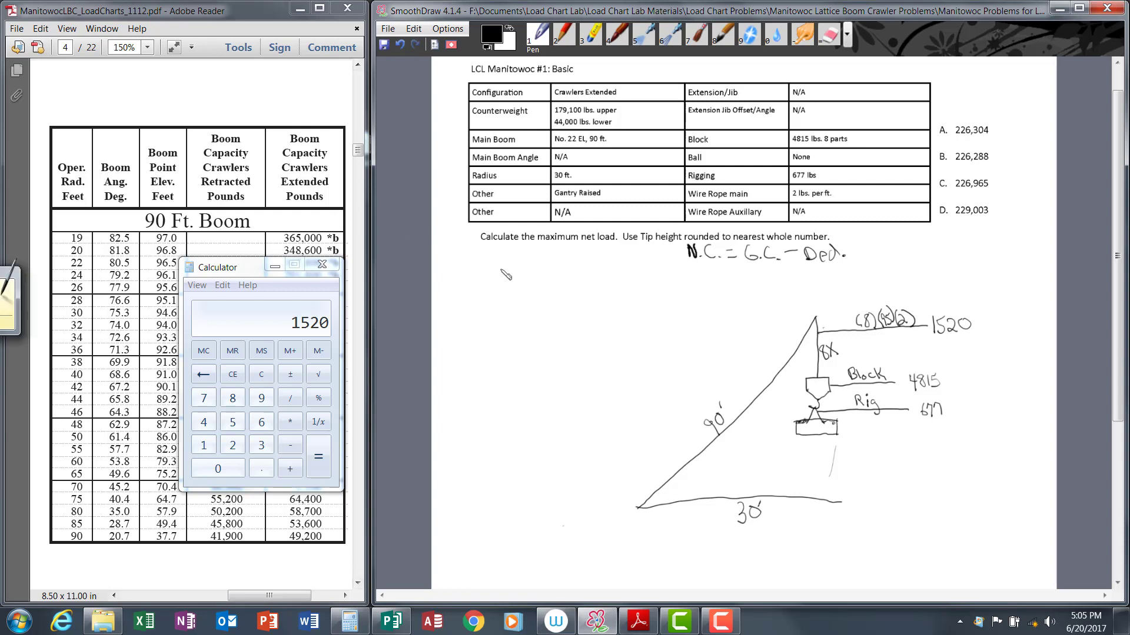
Write 'Chart:' and 'Line:' notes, with 29,500 below and 8x29,500 after 'Line:'
{"action": "mouse_move", "coordinate": [500, 274]}
{"action": "left_mouse_down"}
{"action": "mouse_move", "coordinate": [505, 285]}
{"action": "mouse_move", "coordinate": [538, 275]}
{"action": "mouse_move", "coordinate": [493, 314]}
{"action": "mouse_move", "coordinate": [528, 302]}
{"action": "left_mouse_up"}
{"action": "left_click", "coordinate": [530, 304]}
{"action": "left_click", "coordinate": [530, 312]}
{"action": "mouse_move", "coordinate": [491, 327]}
{"action": "left_mouse_down"}
{"action": "mouse_move", "coordinate": [509, 348]}
{"action": "mouse_move", "coordinate": [511, 335]}
{"action": "mouse_move", "coordinate": [533, 337]}
{"action": "left_mouse_up"}
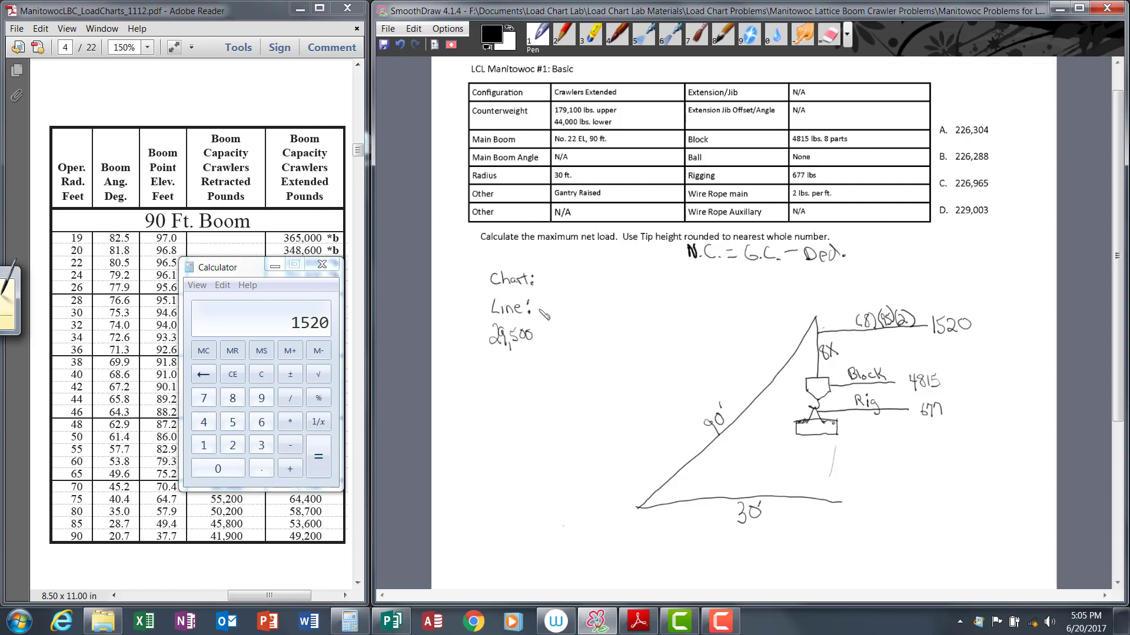
{"action": "left_click_drag", "start_coordinate": [542, 305], "coordinate": [598, 311]}
Compute 8 × 29,500 = 236,000 in Calculator, write '=236,000' after the Line note, then minimize Calculator
{"action": "left_click", "coordinate": [262, 375]}
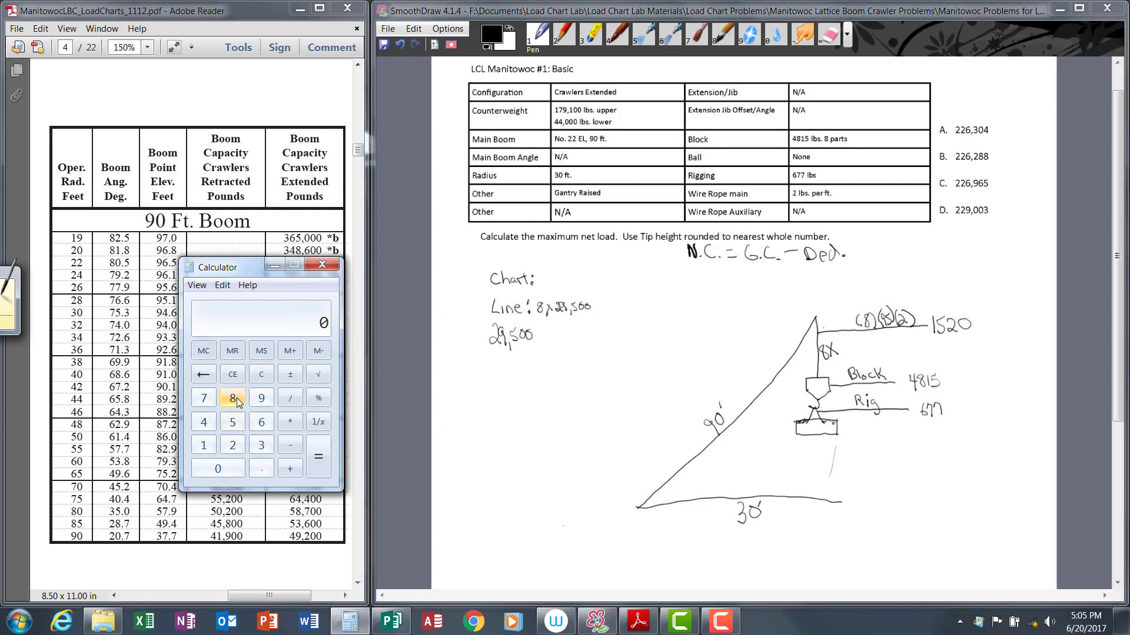
{"action": "left_click", "coordinate": [237, 397]}
{"action": "left_click", "coordinate": [291, 421]}
{"action": "left_click", "coordinate": [233, 445]}
{"action": "left_click", "coordinate": [261, 398]}
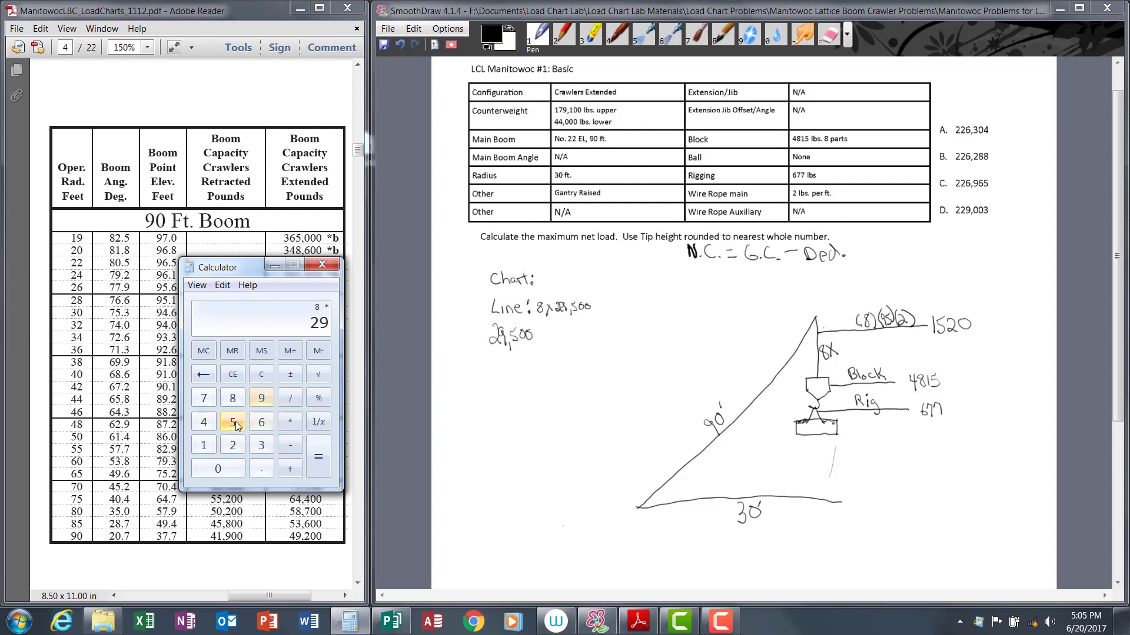
{"action": "left_click", "coordinate": [233, 422]}
{"action": "left_click", "coordinate": [218, 468]}
{"action": "left_click", "coordinate": [218, 469]}
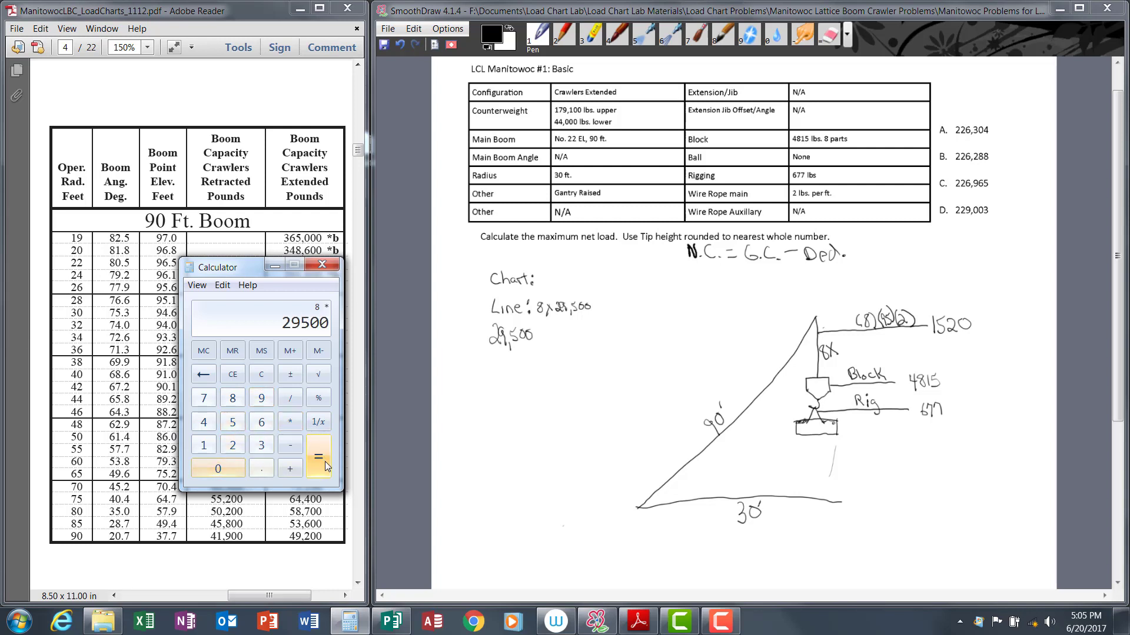
{"action": "left_click", "coordinate": [325, 461]}
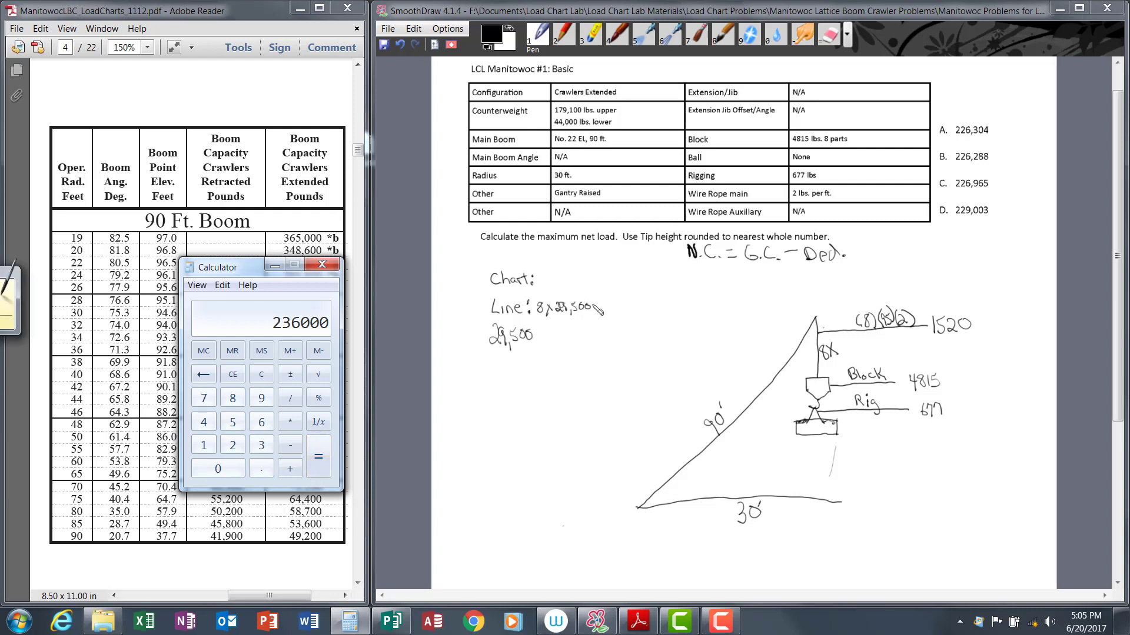
{"action": "mouse_move", "coordinate": [590, 304]}
{"action": "left_mouse_down"}
{"action": "mouse_move", "coordinate": [626, 317]}
{"action": "mouse_move", "coordinate": [646, 304]}
{"action": "left_mouse_up"}
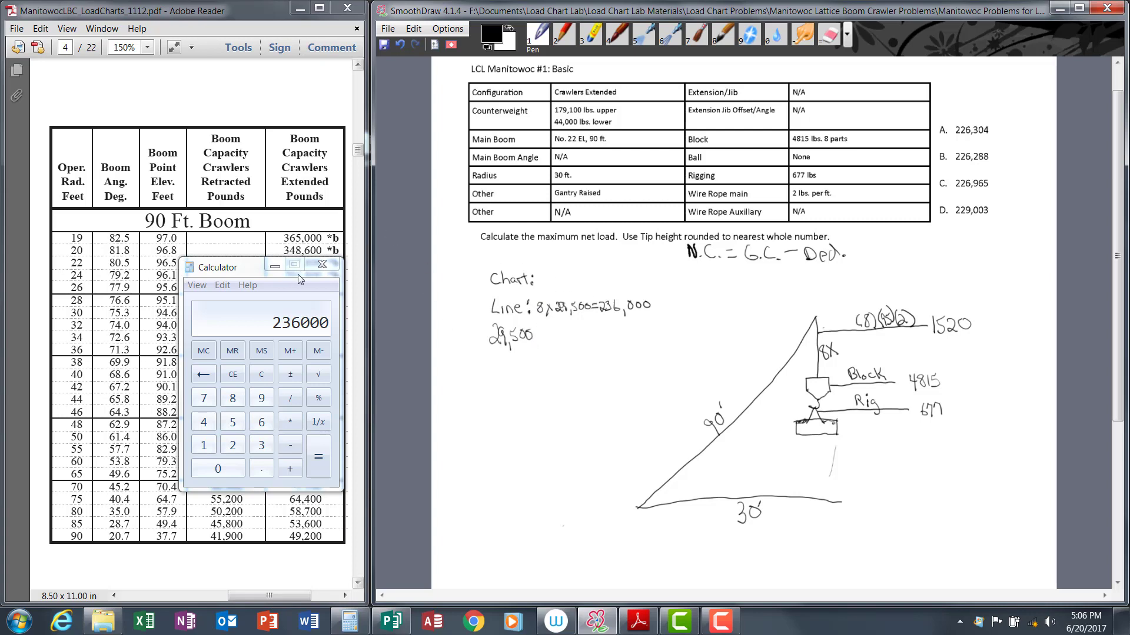
{"action": "left_click", "coordinate": [278, 266]}
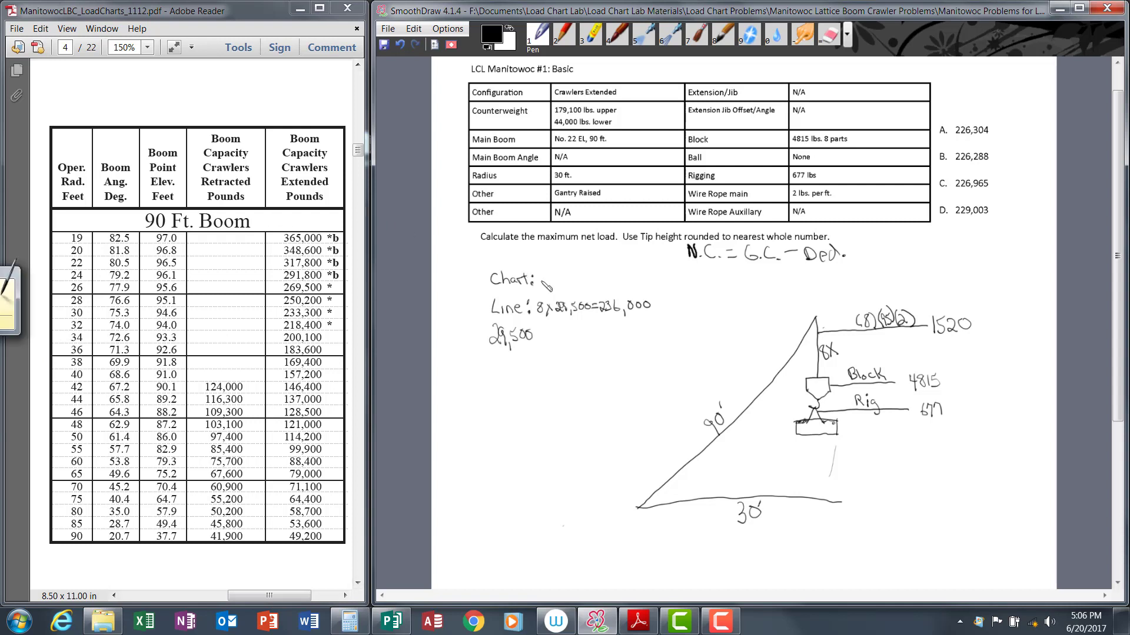
Write 233,300 after Chart: and as =233,300 under N.C. = G.C. - Ded., add another =, and underline 677
{"action": "mouse_move", "coordinate": [538, 275]}
{"action": "left_mouse_down"}
{"action": "mouse_move", "coordinate": [562, 290]}
{"action": "mouse_move", "coordinate": [590, 280]}
{"action": "left_mouse_up"}
{"action": "mouse_move", "coordinate": [727, 274]}
{"action": "left_mouse_down"}
{"action": "mouse_move", "coordinate": [756, 287]}
{"action": "mouse_move", "coordinate": [773, 272]}
{"action": "left_mouse_up"}
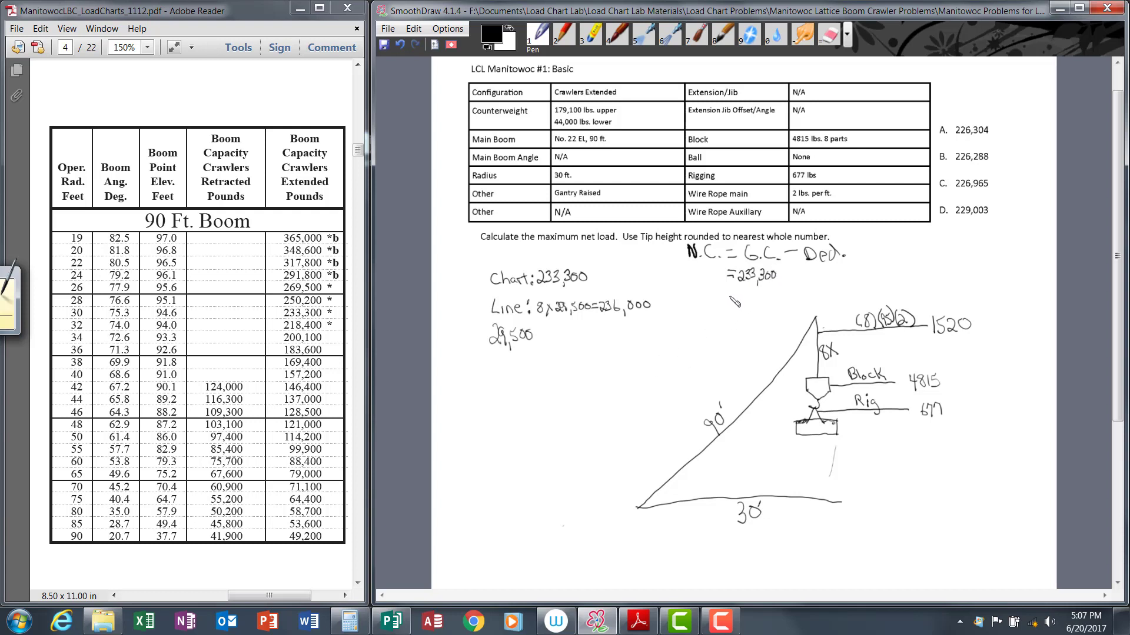
{"action": "left_click_drag", "start_coordinate": [729, 295], "coordinate": [735, 296]}
{"action": "left_click_drag", "start_coordinate": [730, 303], "coordinate": [736, 303]}
{"action": "left_click_drag", "start_coordinate": [908, 424], "coordinate": [972, 423]}
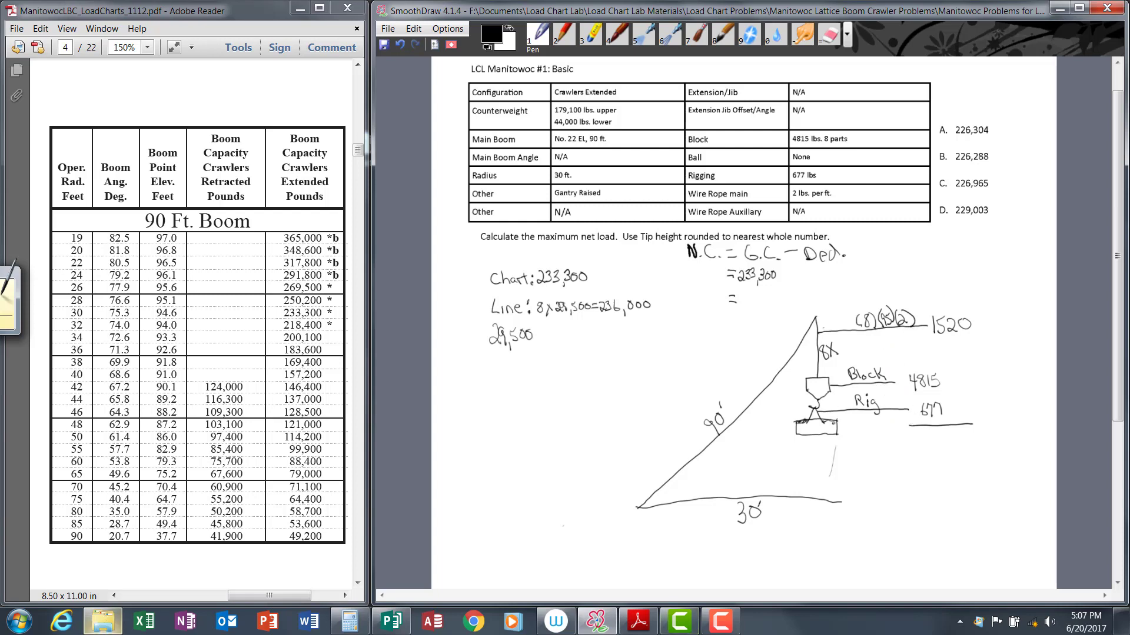
In the cleared Calculator, enter 1520 + 4815
{"action": "left_click", "coordinate": [347, 623]}
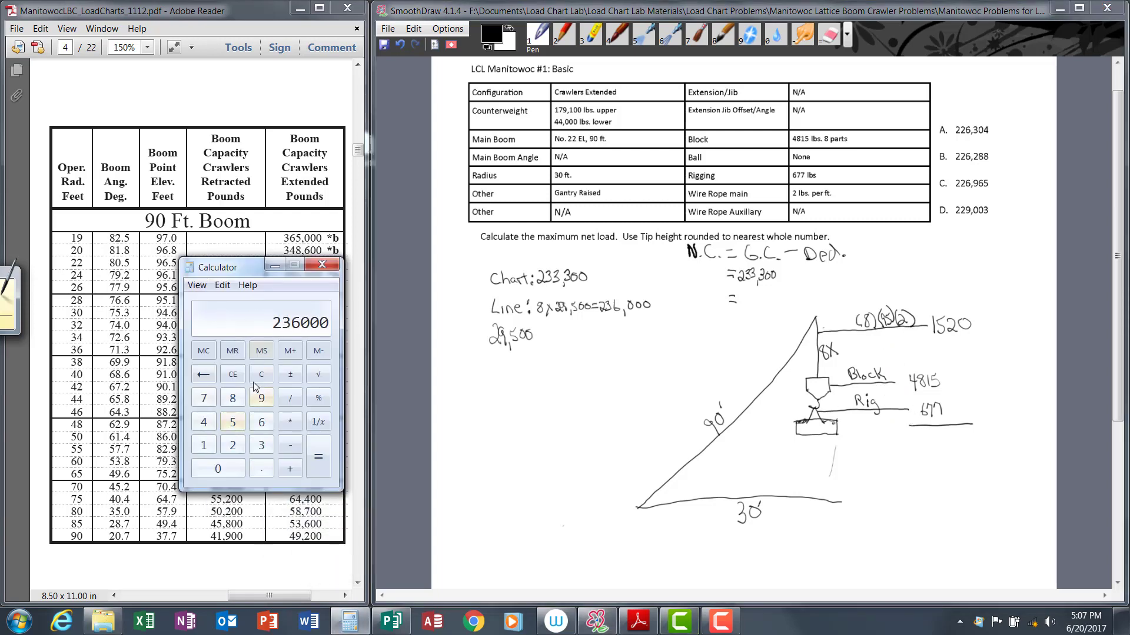
{"action": "left_click", "coordinate": [260, 379]}
{"action": "left_click", "coordinate": [204, 446]}
{"action": "left_click", "coordinate": [234, 421]}
{"action": "left_click", "coordinate": [232, 446]}
{"action": "left_click", "coordinate": [224, 466]}
{"action": "left_click", "coordinate": [287, 469]}
{"action": "left_click", "coordinate": [203, 422]}
{"action": "left_click", "coordinate": [232, 399]}
{"action": "left_click", "coordinate": [204, 445]}
{"action": "left_click", "coordinate": [232, 422]}
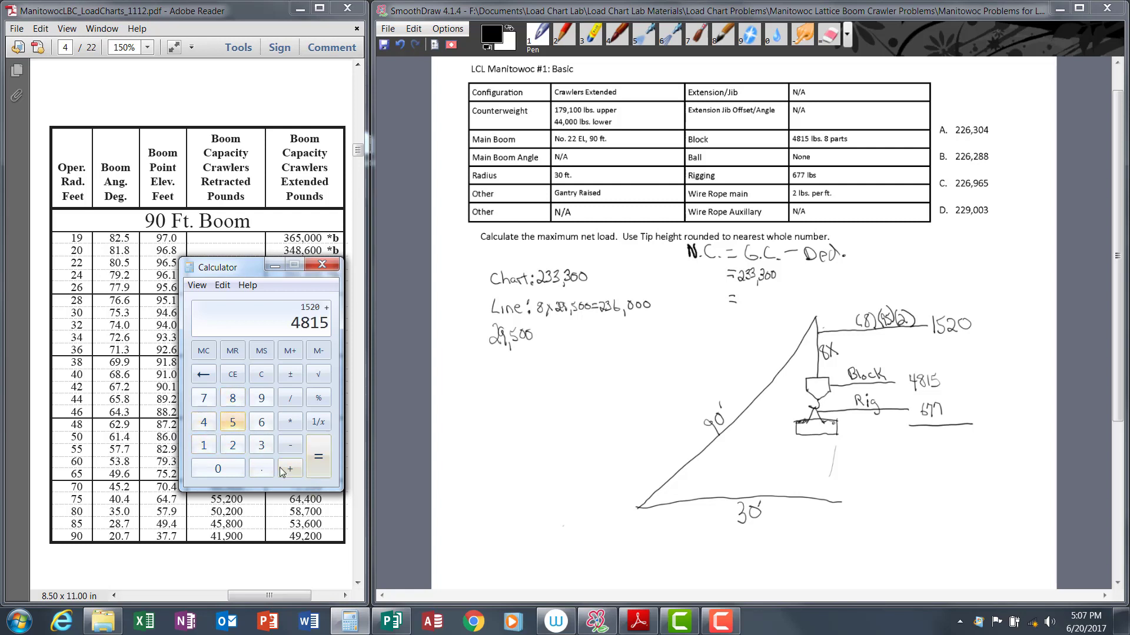
{"action": "left_click", "coordinate": [297, 469]}
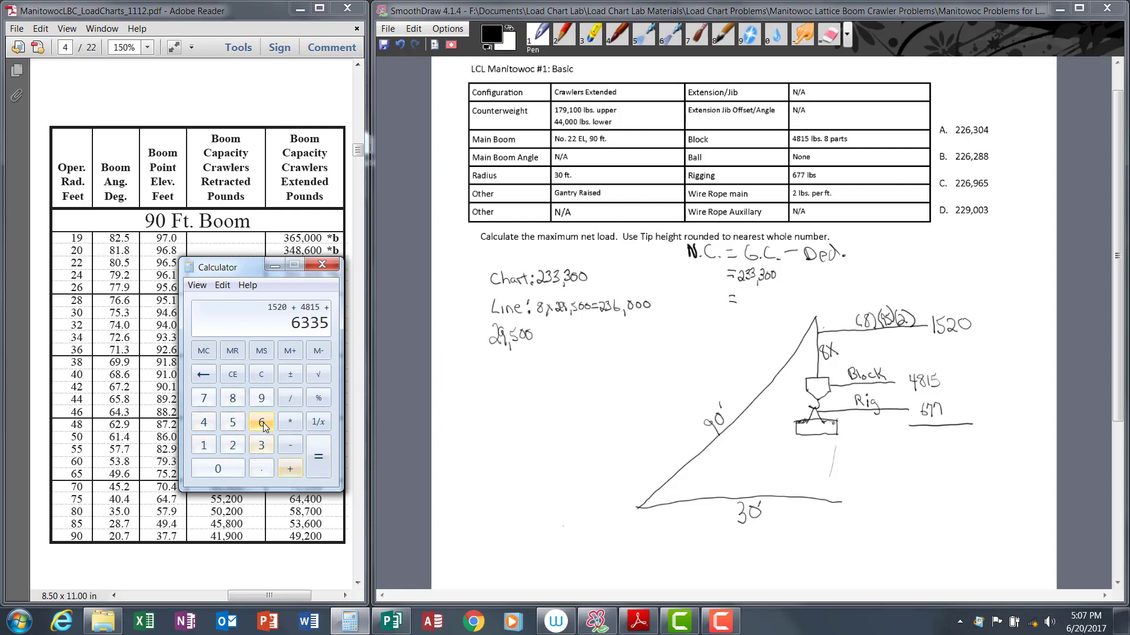
Add 677 for a 7012 total and handwrite 'Total 7012' under the rigging line
{"action": "left_click", "coordinate": [262, 422]}
{"action": "left_click", "coordinate": [205, 401]}
{"action": "left_click", "coordinate": [204, 400]}
{"action": "left_click", "coordinate": [328, 461]}
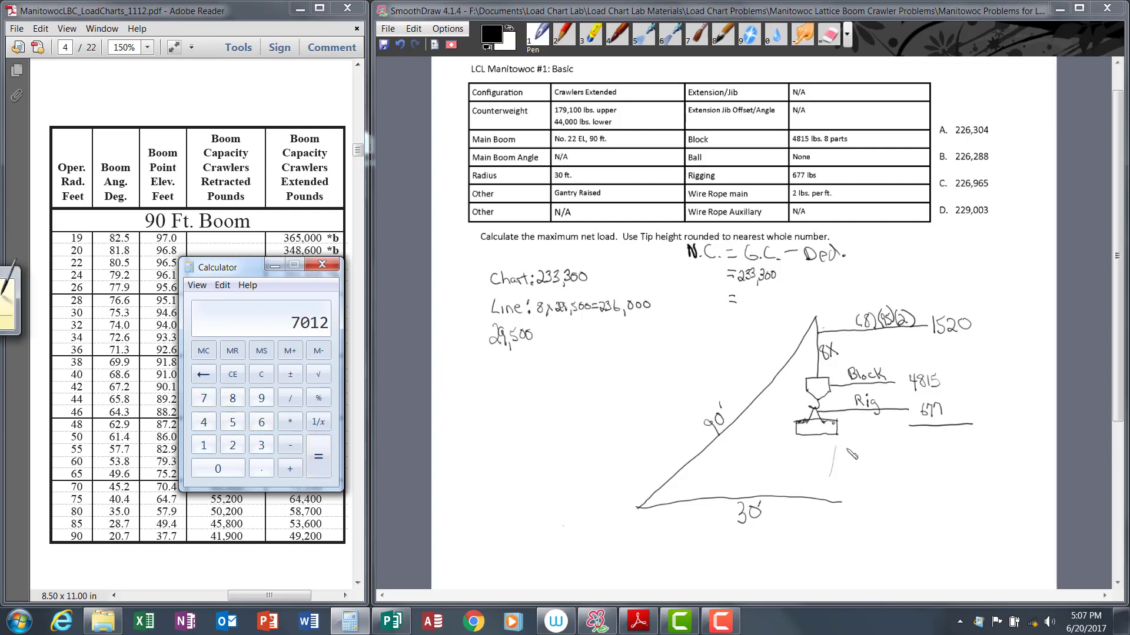
{"action": "left_click", "coordinate": [869, 444]}
{"action": "mouse_move", "coordinate": [862, 438]}
{"action": "left_mouse_down"}
{"action": "mouse_move", "coordinate": [876, 450]}
{"action": "mouse_move", "coordinate": [882, 438]}
{"action": "mouse_move", "coordinate": [889, 449]}
{"action": "mouse_move", "coordinate": [935, 441]}
{"action": "mouse_move", "coordinate": [948, 450]}
{"action": "left_mouse_up"}
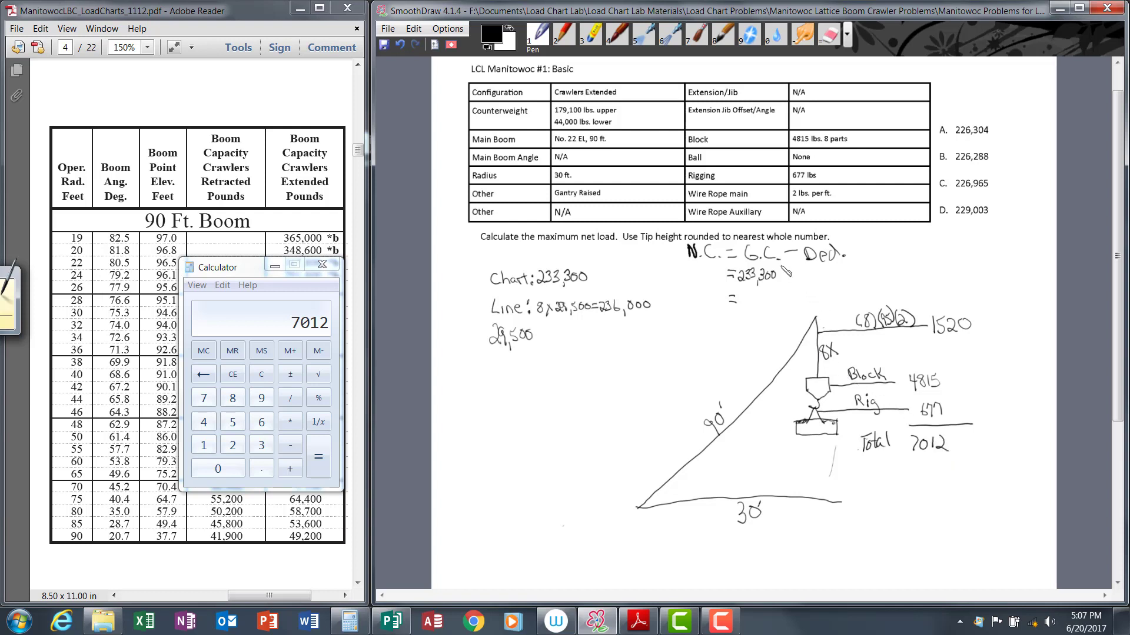
Write - 7012 after =233,300, then clear Calculator and enter 233300
{"action": "left_click_drag", "start_coordinate": [783, 275], "coordinate": [843, 283]}
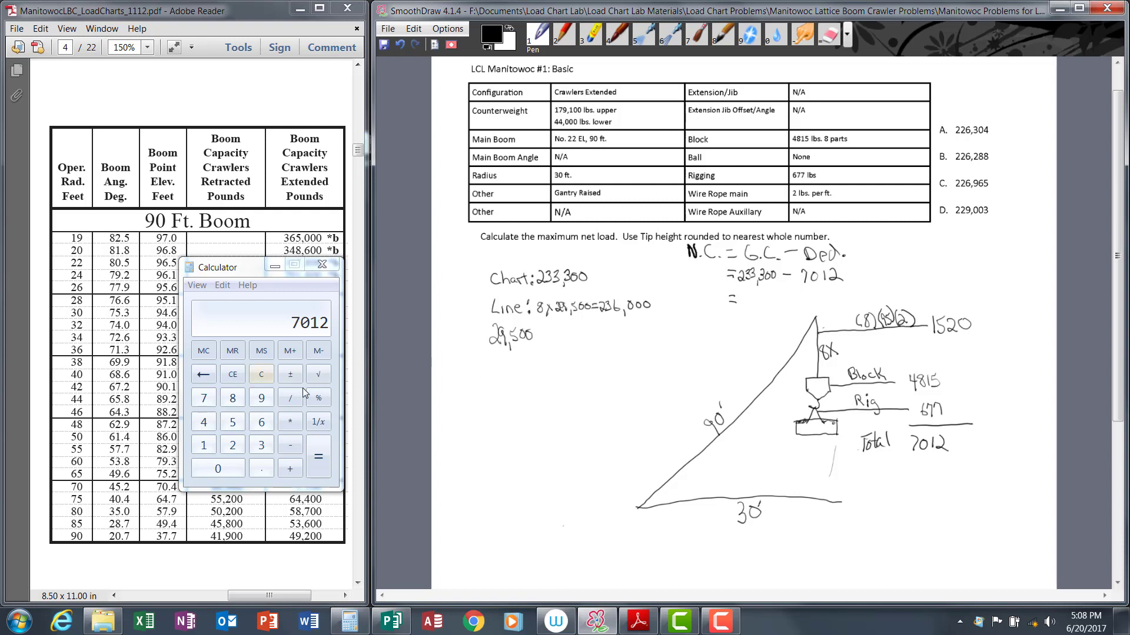
{"action": "left_click", "coordinate": [261, 374]}
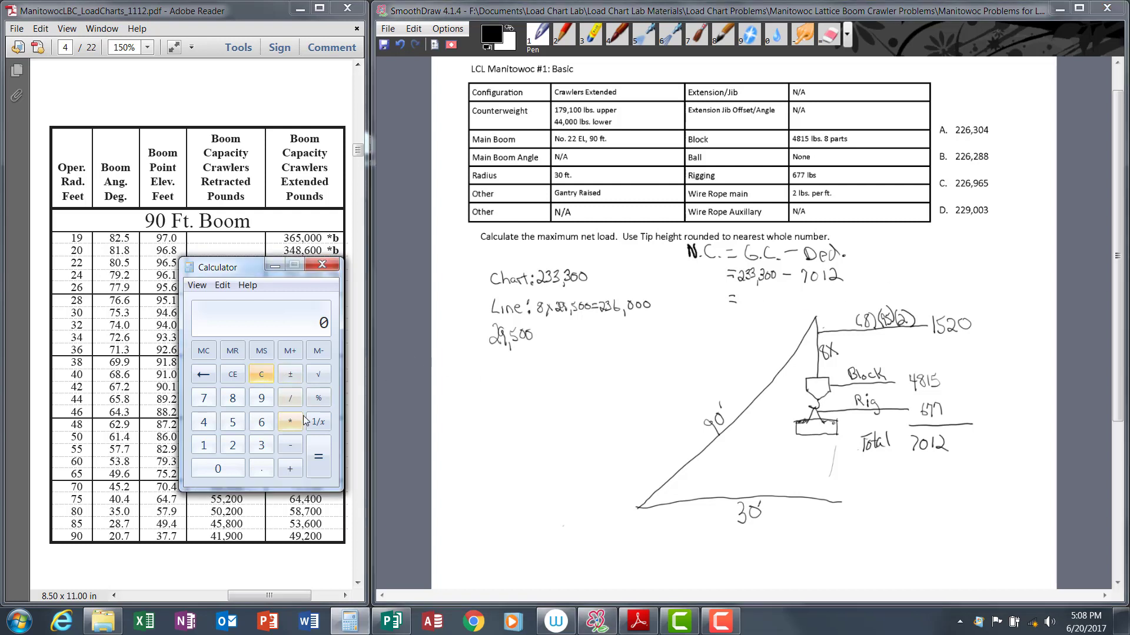
{"action": "left_click", "coordinate": [233, 445]}
{"action": "left_click", "coordinate": [261, 446]}
{"action": "left_click", "coordinate": [260, 446]}
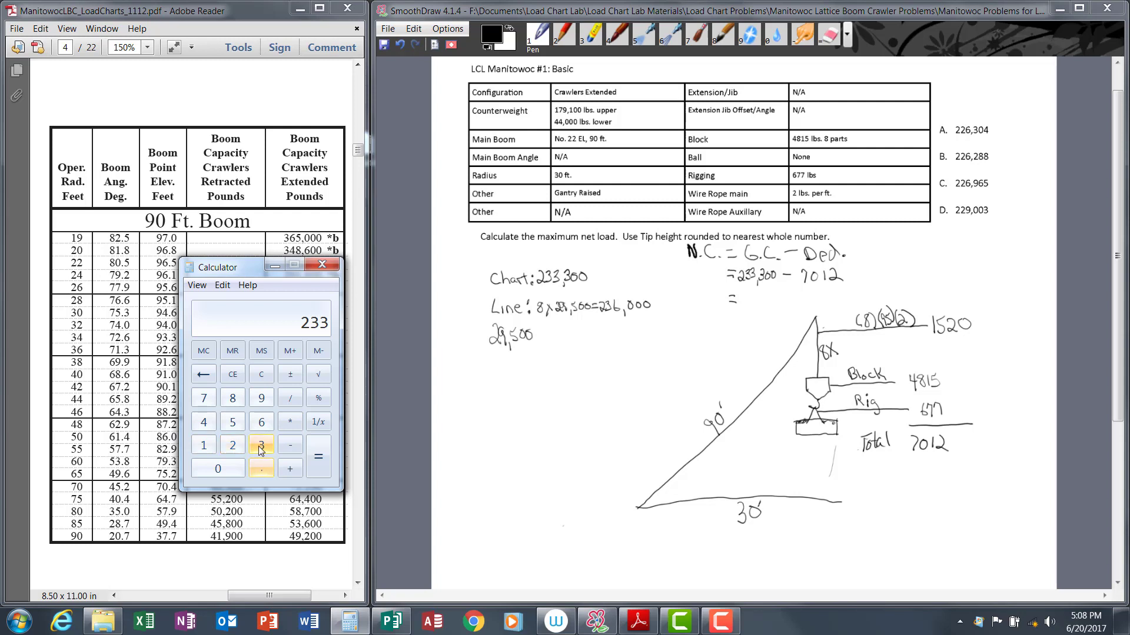
{"action": "left_click", "coordinate": [260, 446]}
{"action": "left_click", "coordinate": [234, 469]}
{"action": "left_click", "coordinate": [234, 469]}
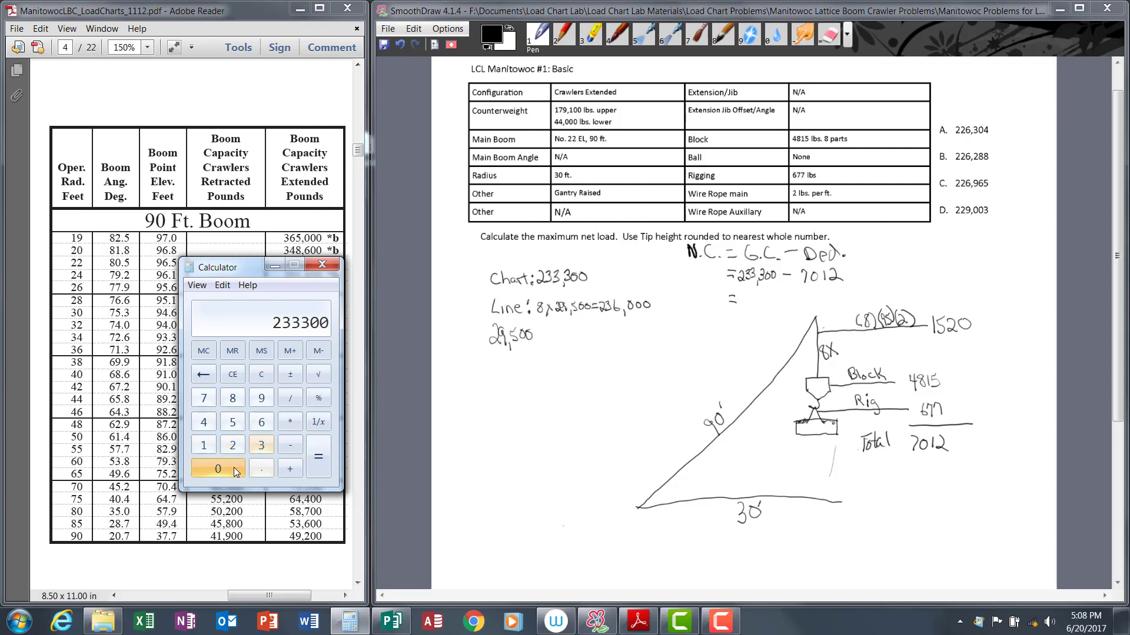
Subtract 7012 in Calculator to get the net capacity 226288
{"action": "left_click", "coordinate": [290, 445]}
{"action": "left_click", "coordinate": [204, 398]}
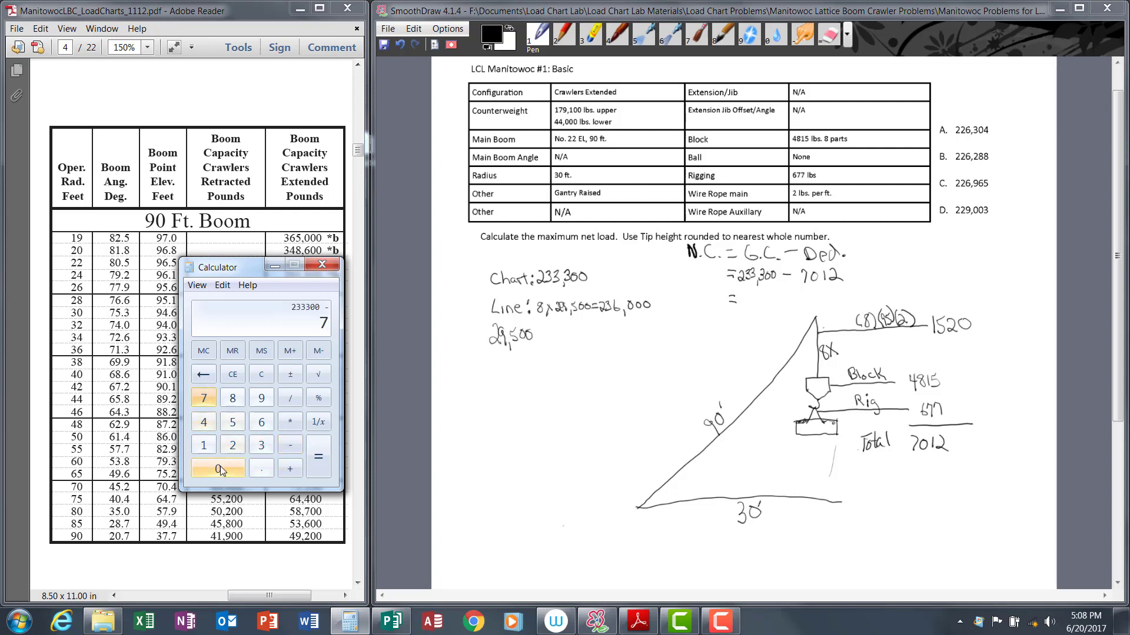
{"action": "left_click", "coordinate": [217, 469]}
{"action": "left_click", "coordinate": [208, 445]}
{"action": "left_click", "coordinate": [233, 445]}
{"action": "left_click", "coordinate": [326, 460]}
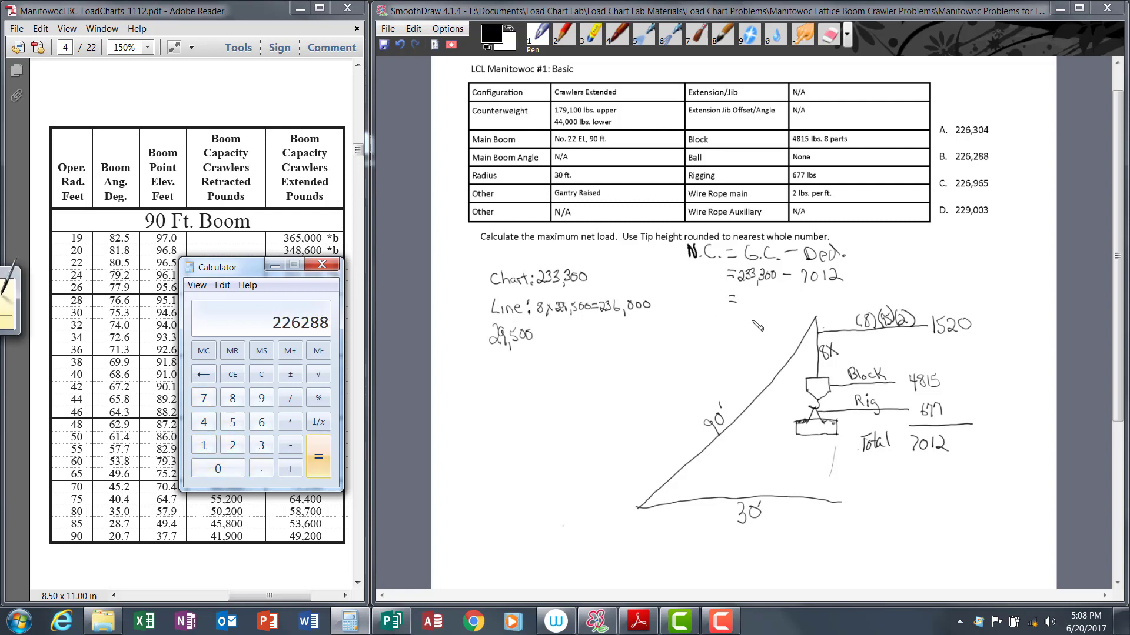
Write =226,288 under the equation, circle answer B (226,288), and minimize Calculator
{"action": "mouse_move", "coordinate": [740, 298]}
{"action": "left_mouse_down"}
{"action": "mouse_move", "coordinate": [770, 316]}
{"action": "mouse_move", "coordinate": [801, 301]}
{"action": "left_mouse_up"}
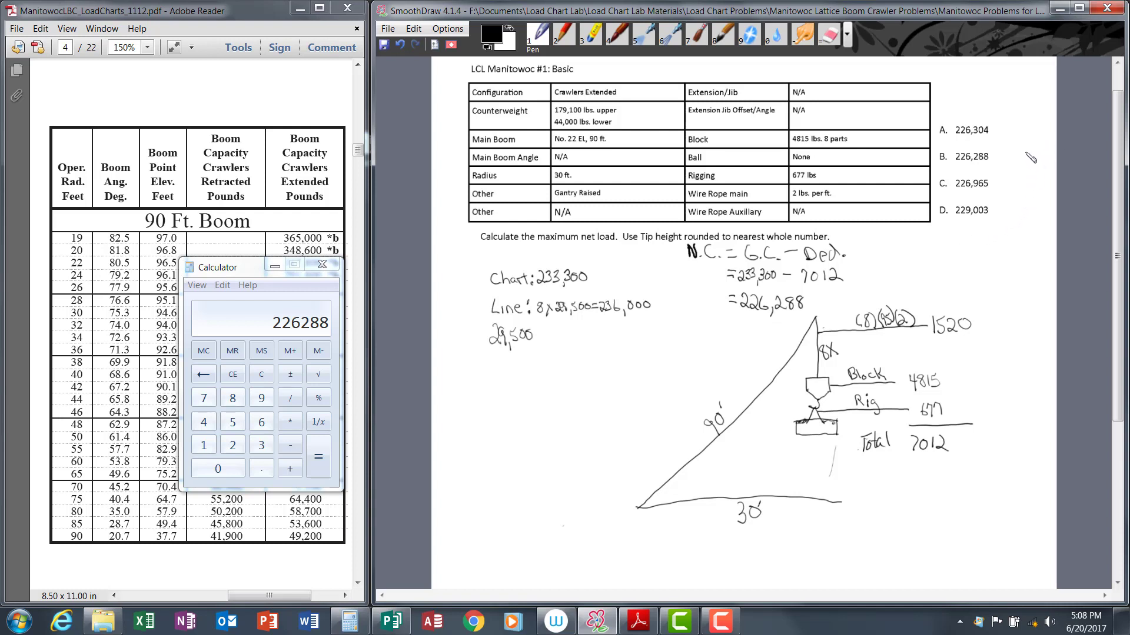
{"action": "mouse_move", "coordinate": [1003, 143]}
{"action": "left_mouse_down"}
{"action": "mouse_move", "coordinate": [926, 160]}
{"action": "mouse_move", "coordinate": [974, 178]}
{"action": "mouse_move", "coordinate": [1013, 148]}
{"action": "mouse_move", "coordinate": [1001, 143]}
{"action": "left_mouse_up"}
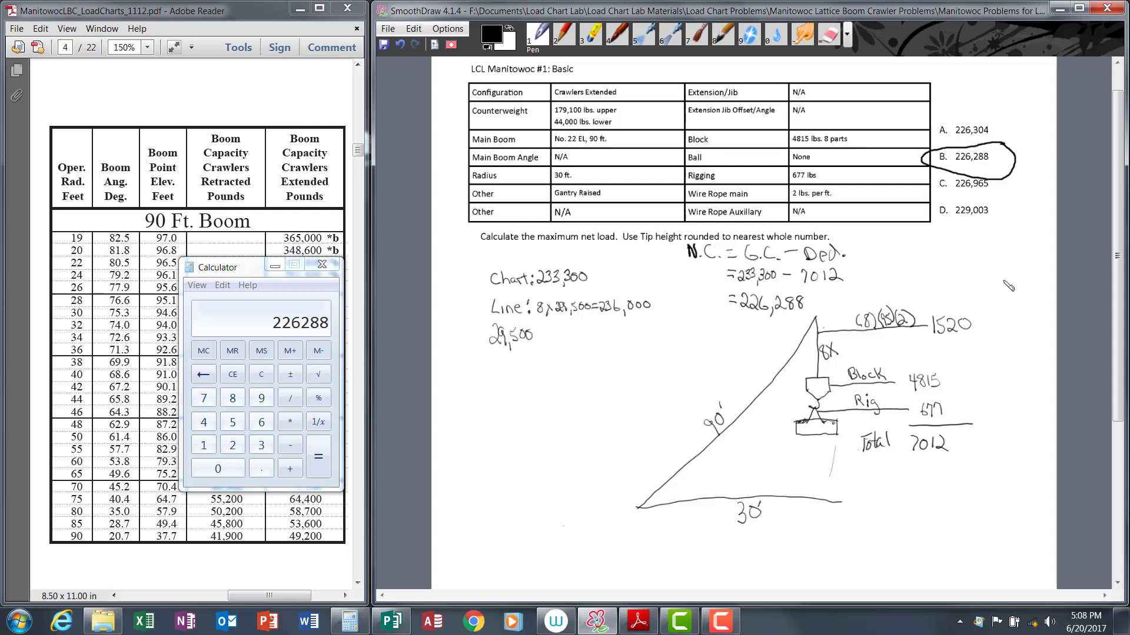
{"action": "left_click", "coordinate": [279, 266]}
{"action": "left_click", "coordinate": [274, 266]}
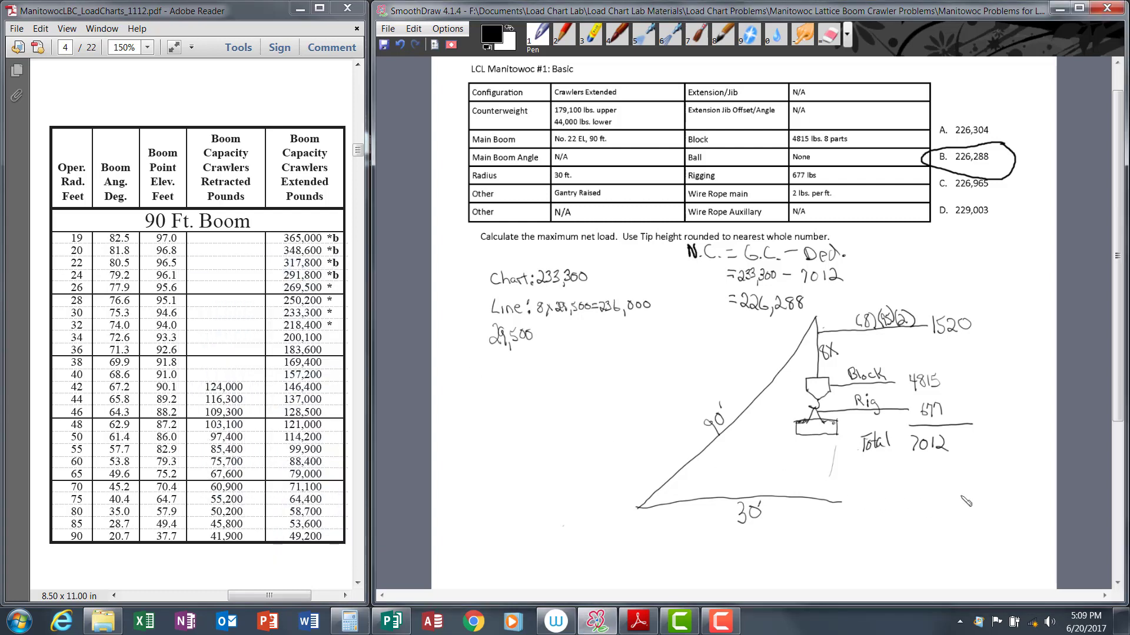